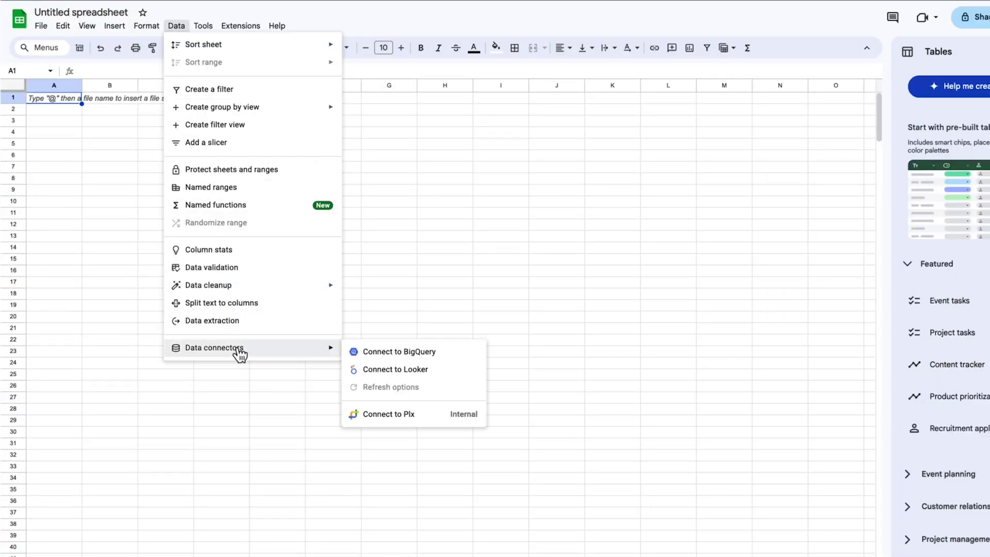
# Bring up the Connect to Looker dialog from Data connectors in the blank spreadsheet.
pyautogui.click(385, 368)
# Connect to the pasted Looker instance URL using the Databeans [DEMO] model's first orders explore.
pyautogui.click(416, 394)
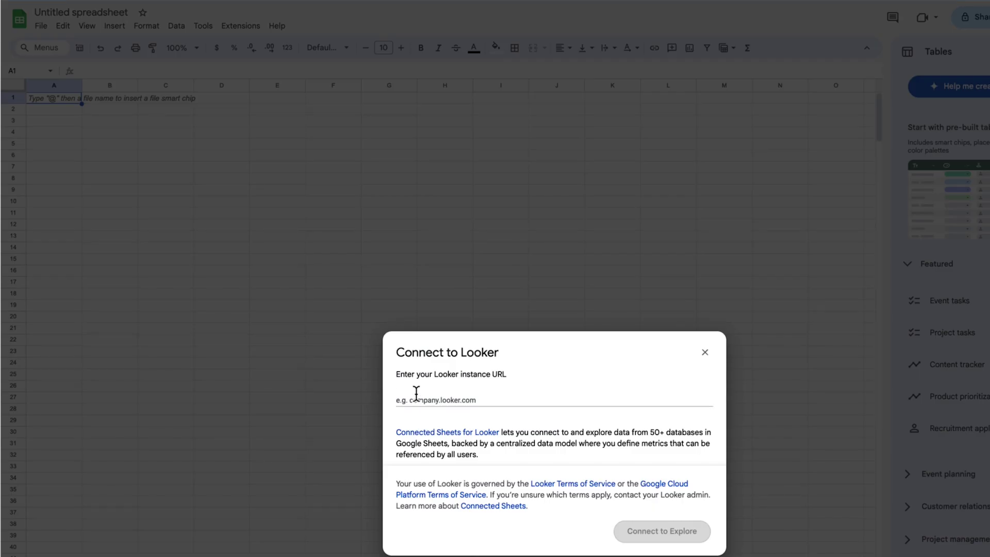
pyautogui.hotkey('ctrl', 'v')
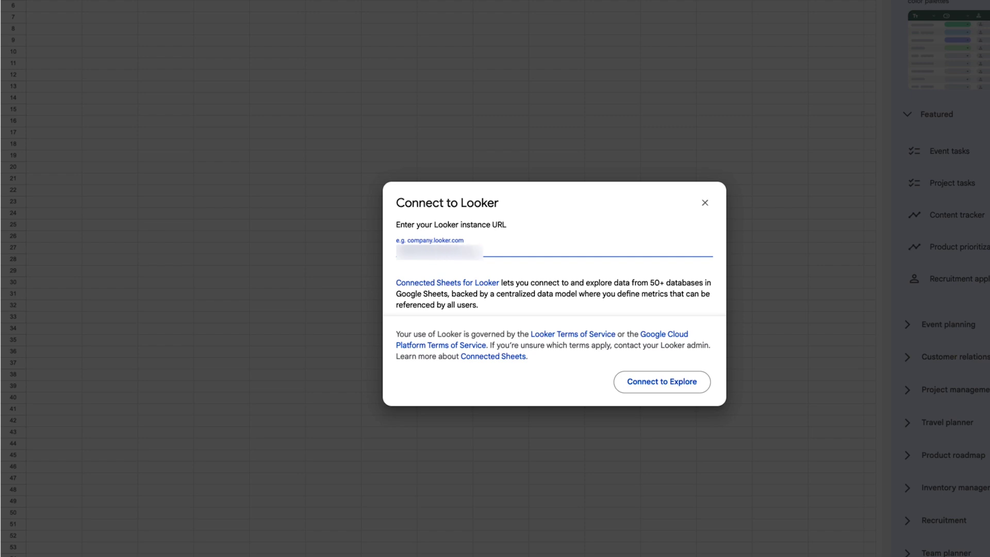
pyautogui.click(657, 391)
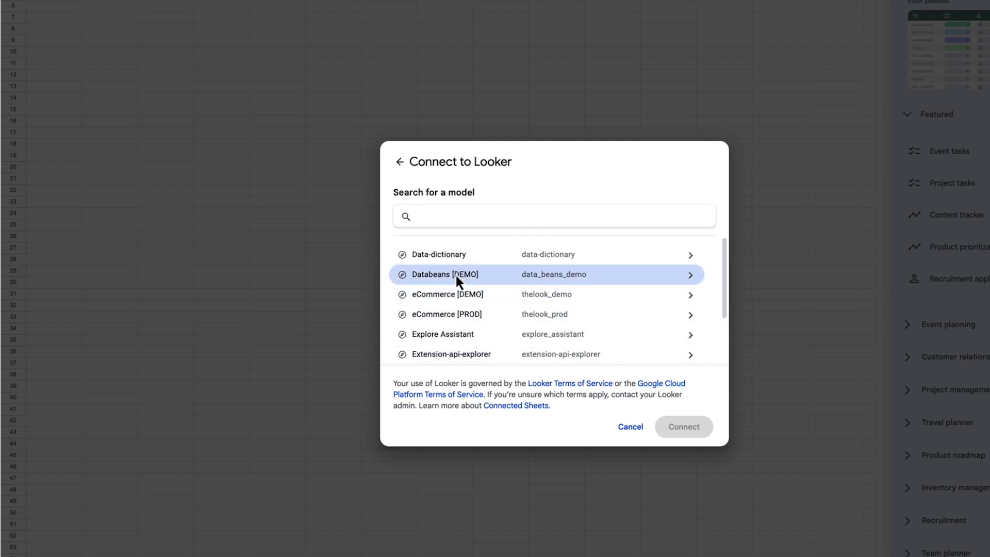
pyautogui.click(460, 275)
pyautogui.click(456, 257)
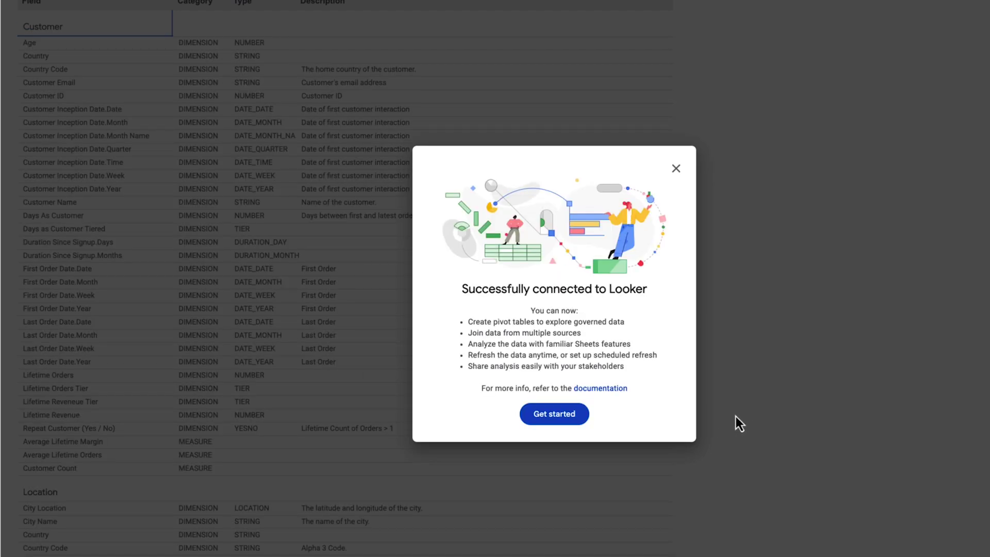
# Dismiss the connection message and create a Looker pivot table on a new sheet.
pyautogui.click(567, 416)
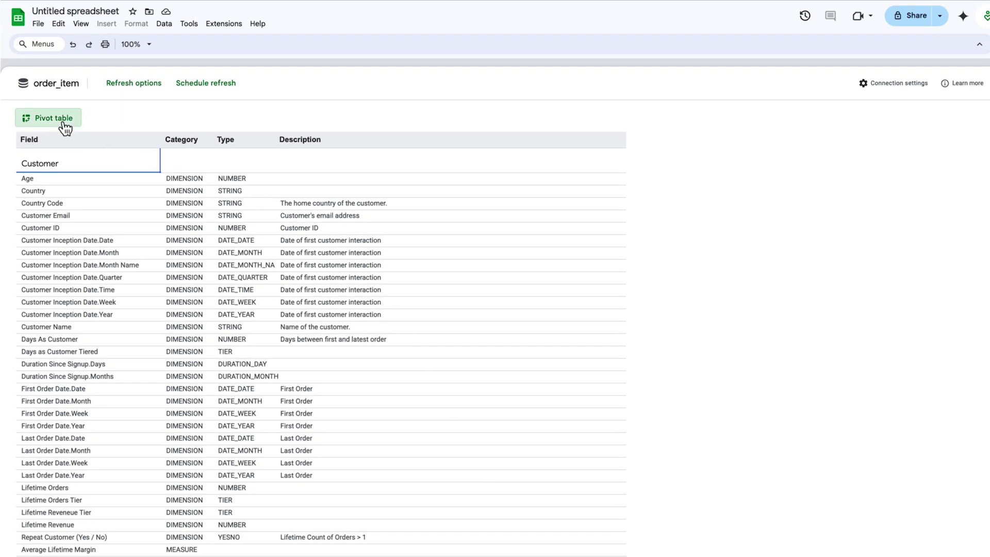
pyautogui.click(63, 121)
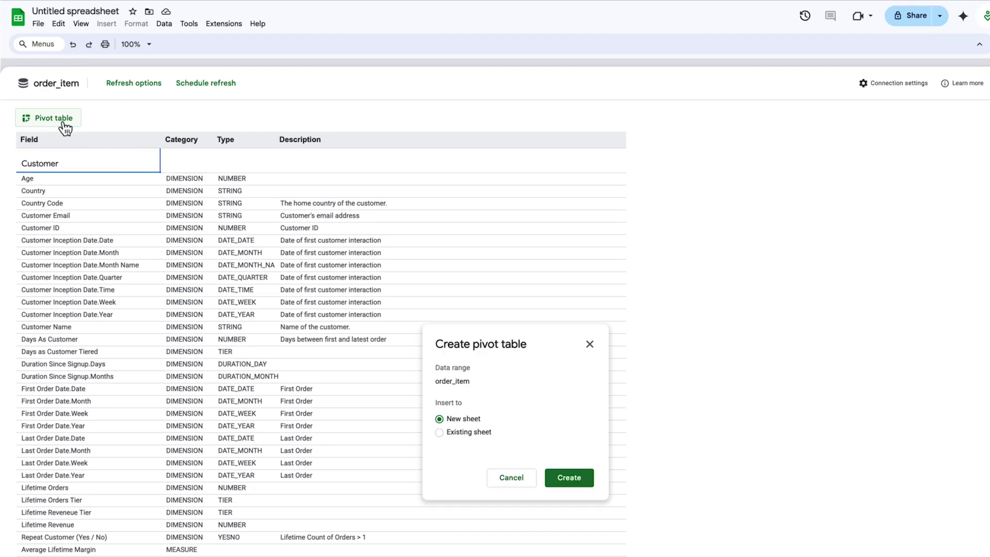
pyautogui.click(585, 481)
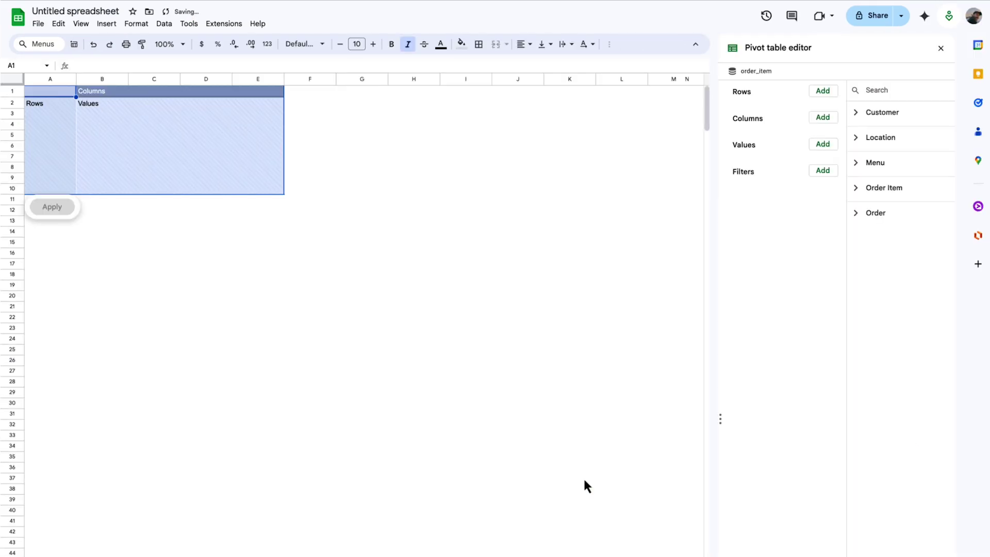
# Lay out the pivot with Order Month rows, City Name columns and Order Count values.
pyautogui.click(859, 221)
pyautogui.click(861, 330)
pyautogui.moveTo(877, 350); pyautogui.dragTo(765, 112)
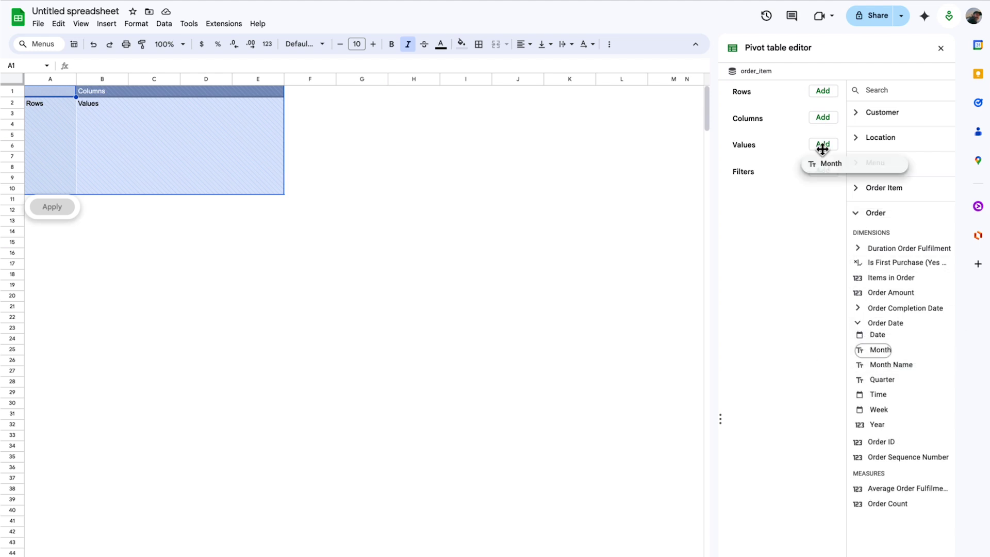
pyautogui.click(858, 143)
pyautogui.moveTo(872, 188); pyautogui.dragTo(761, 205)
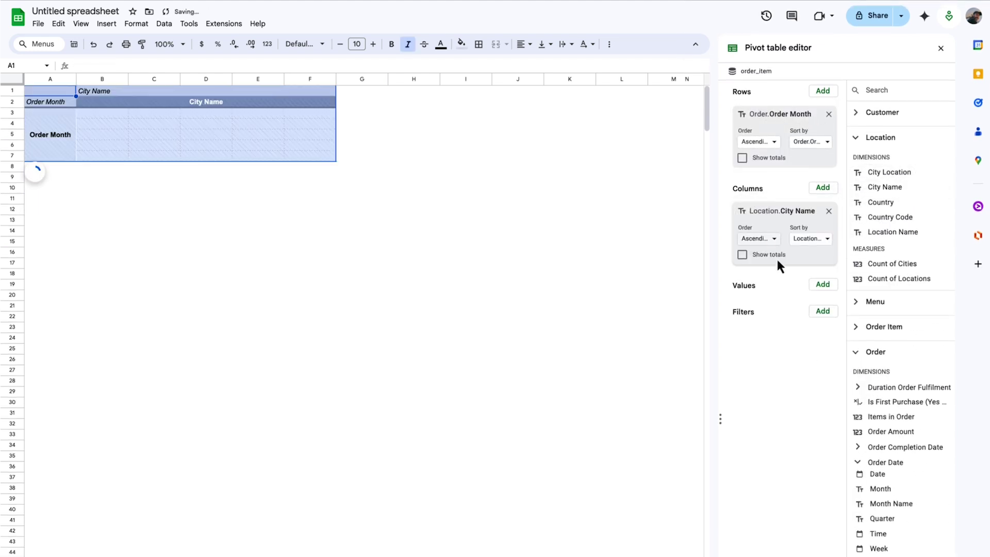
pyautogui.scroll(-2, 852, 519)
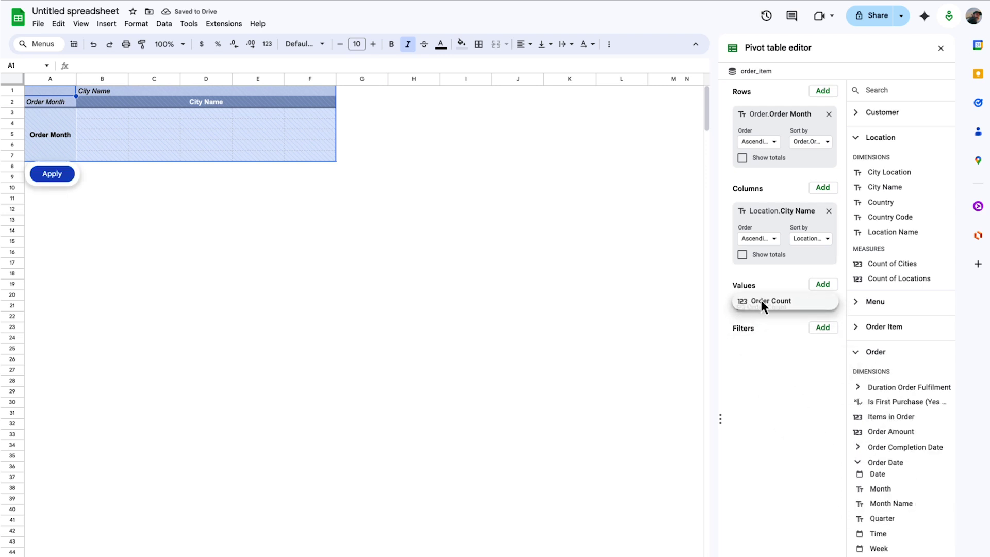
pyautogui.moveTo(852, 519); pyautogui.dragTo(762, 302)
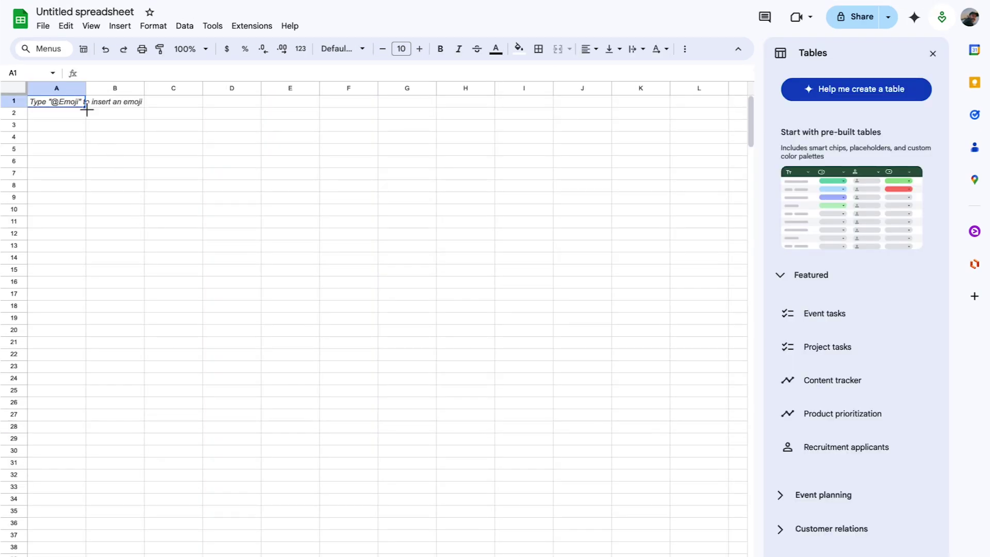
# Open the [DEMO] Databeans_Orders_Jan_2024 spreadsheet.
pyautogui.click(44, 28)
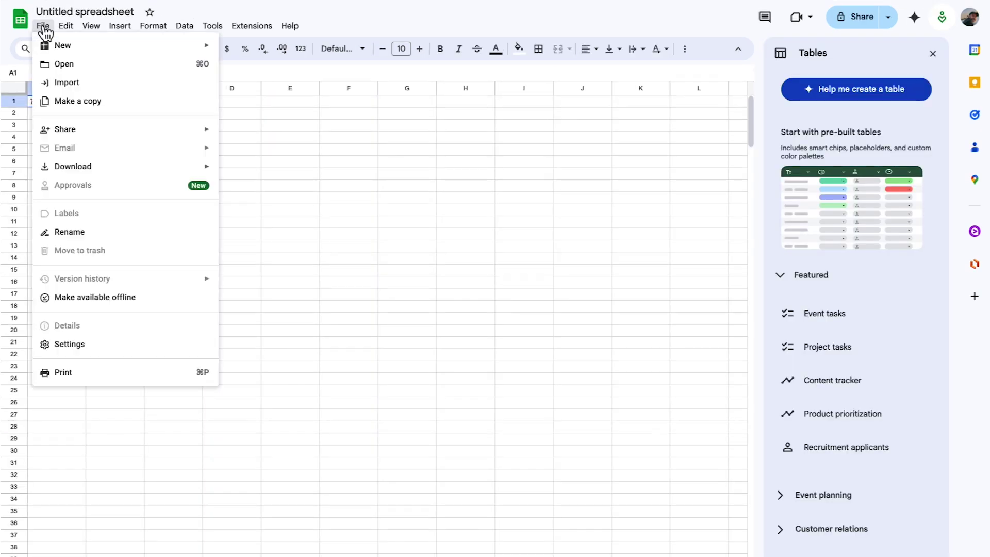
pyautogui.click(47, 63)
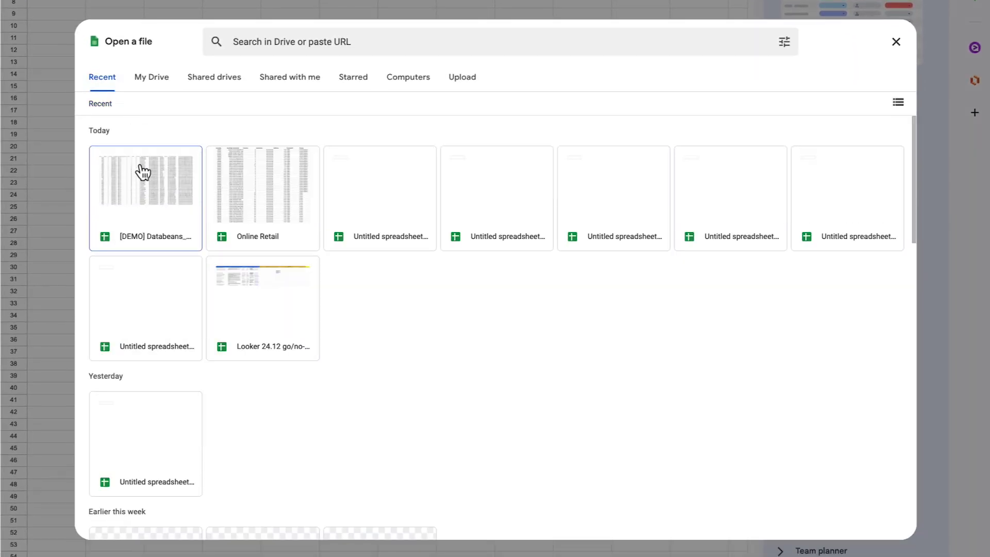
pyautogui.click(143, 177)
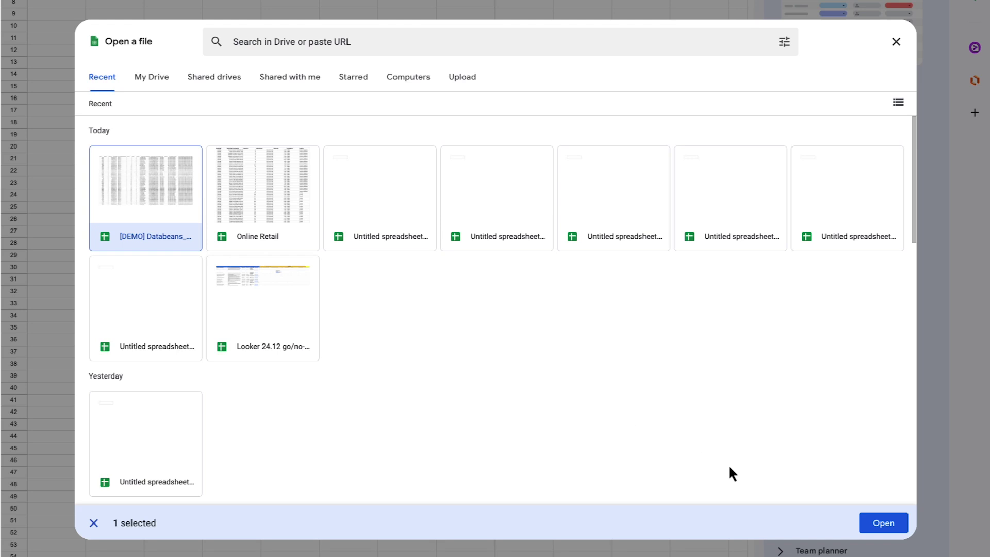
pyautogui.click(882, 522)
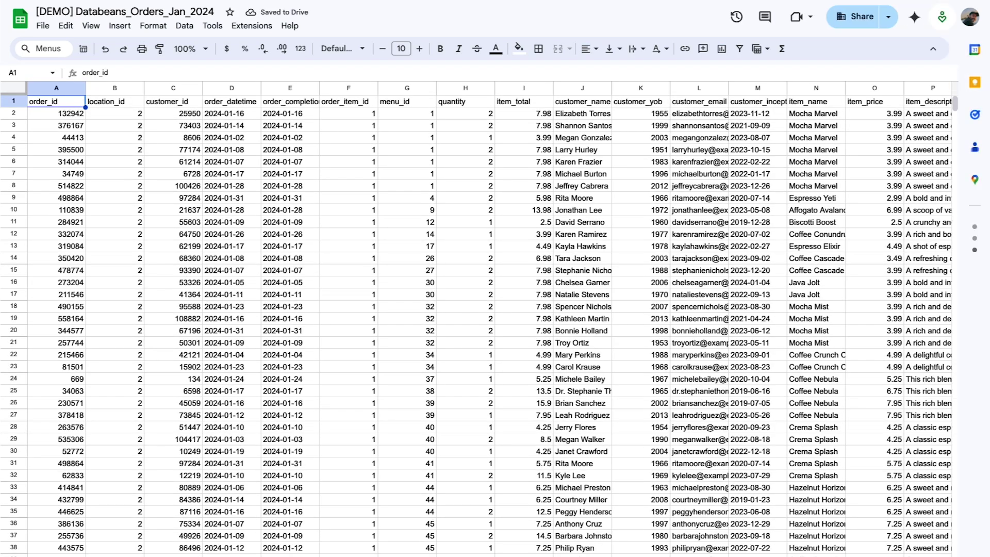
# Generate a Looker Studio report from the orders sheet via the Looker Studio extension.
pyautogui.click(249, 26)
pyautogui.moveTo(275, 129)
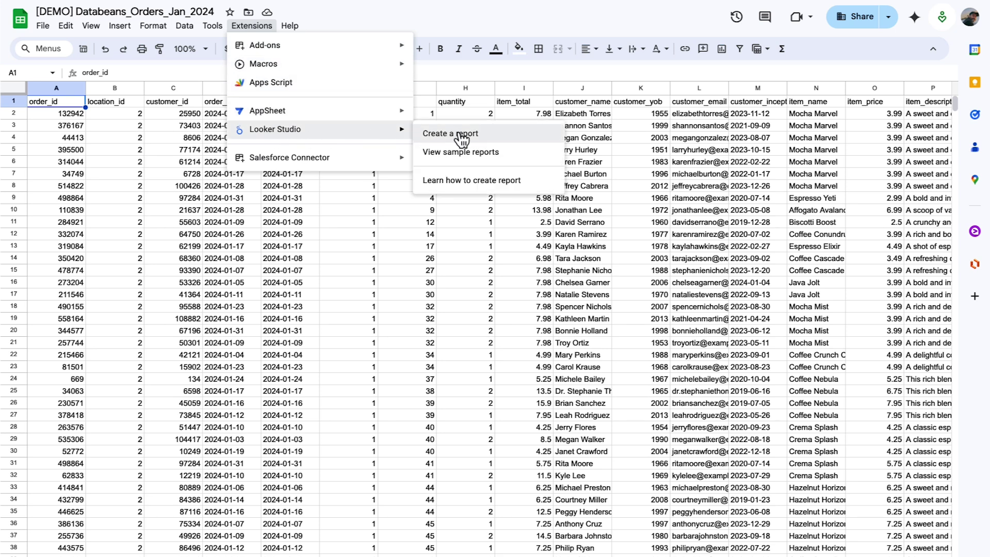
pyautogui.click(464, 134)
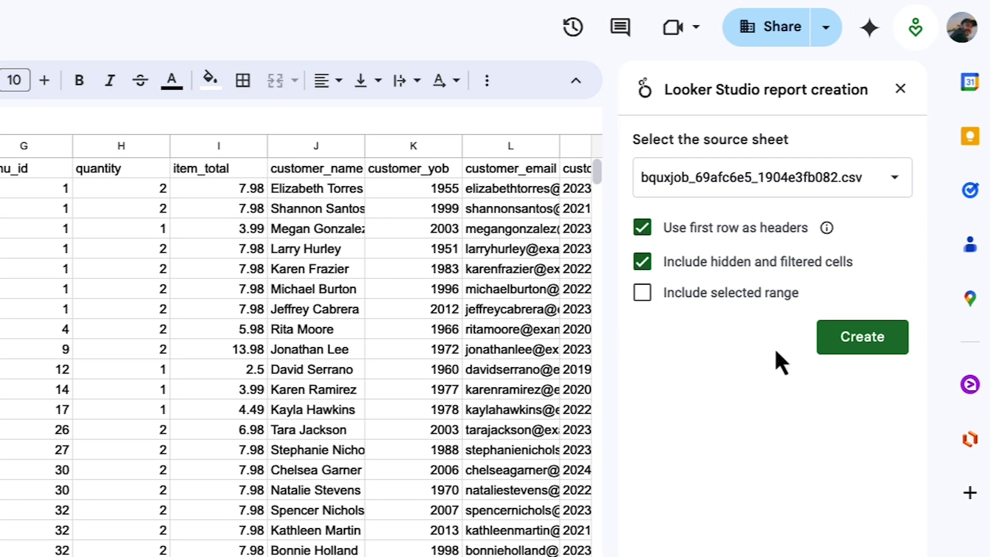
pyautogui.click(860, 350)
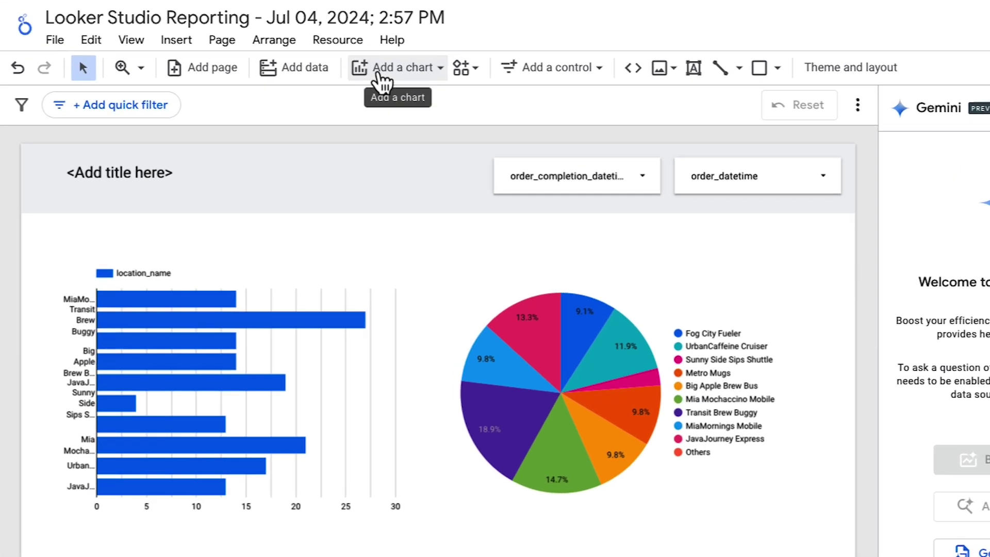
# Add a time series chart below the pie chart.
pyautogui.click(383, 80)
pyautogui.click(378, 237)
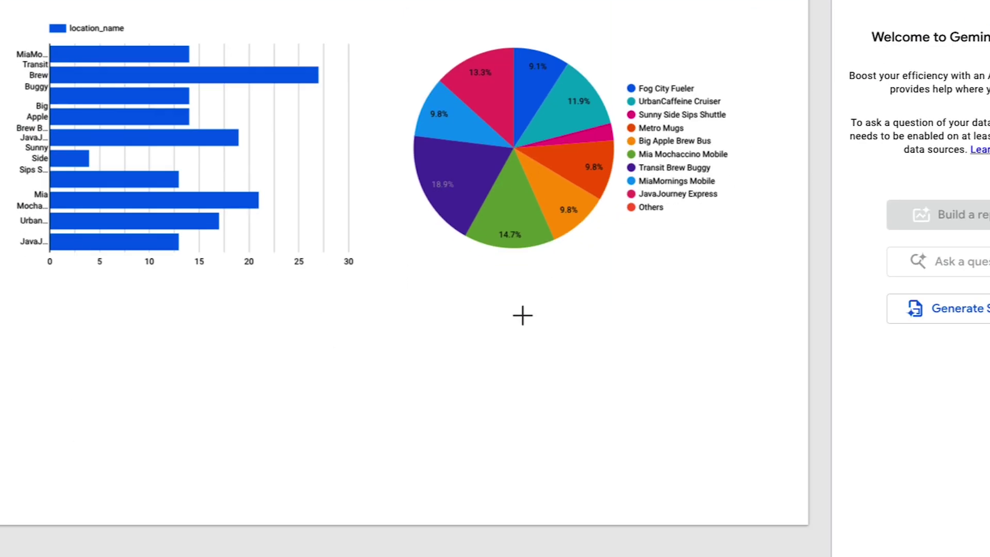
pyautogui.click(522, 315)
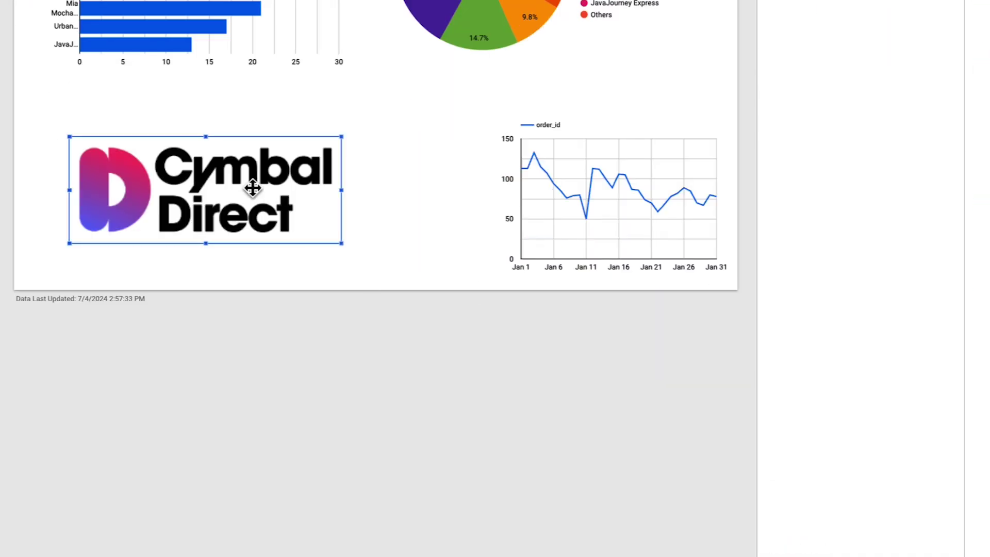
# Apply the black and pink theme extracted from the Cymbal Direct logo.
pyautogui.rightClick(250, 188)
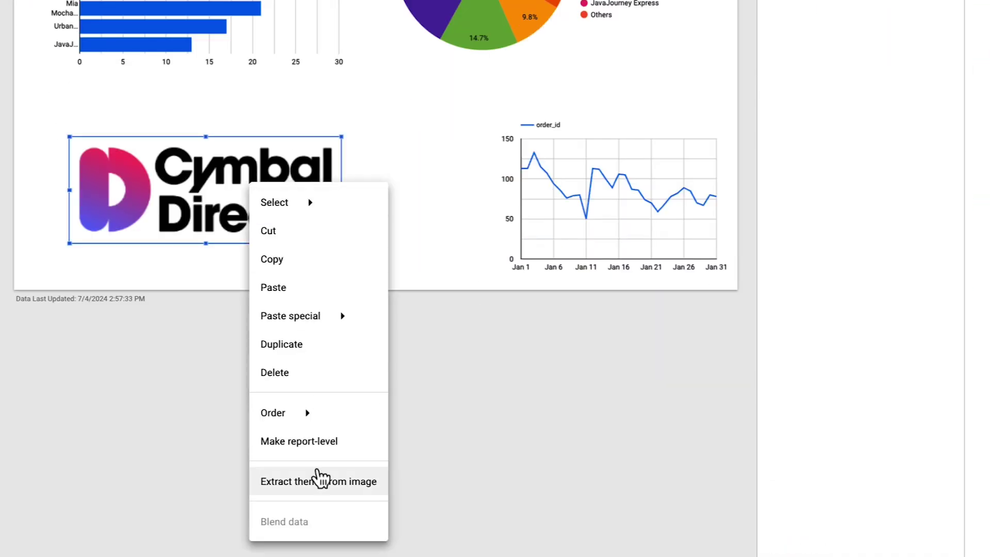
pyautogui.click(321, 480)
pyautogui.click(347, 222)
pyautogui.click(747, 328)
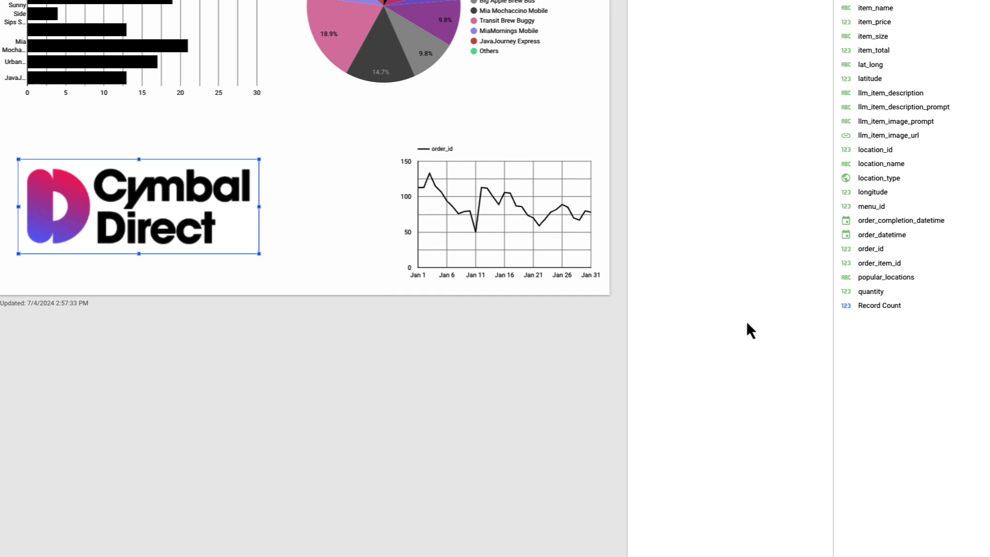
# Set the time series metric to order_id with Count Distinct aggregation.
pyautogui.moveTo(812, 278); pyautogui.dragTo(593, 62)
pyautogui.click(534, 73)
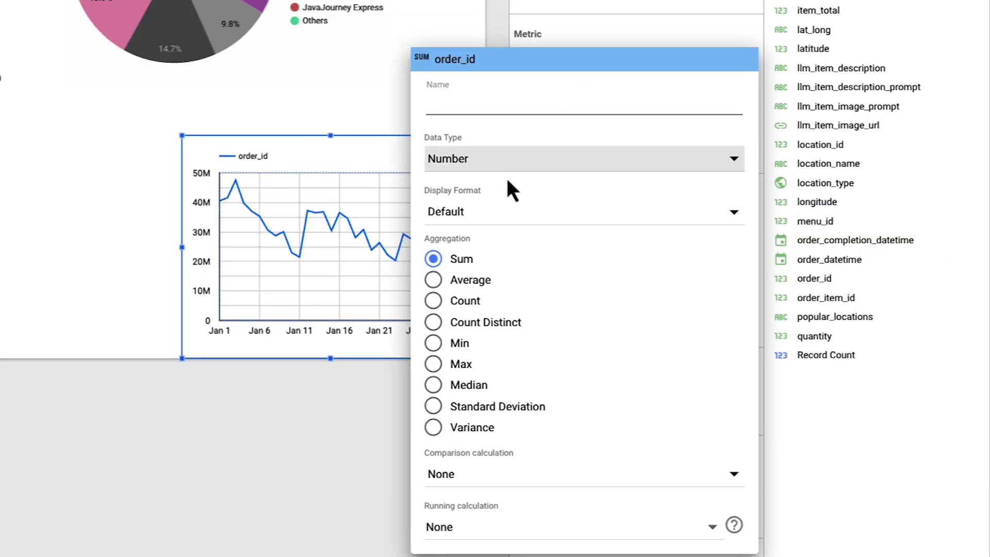
pyautogui.click(484, 322)
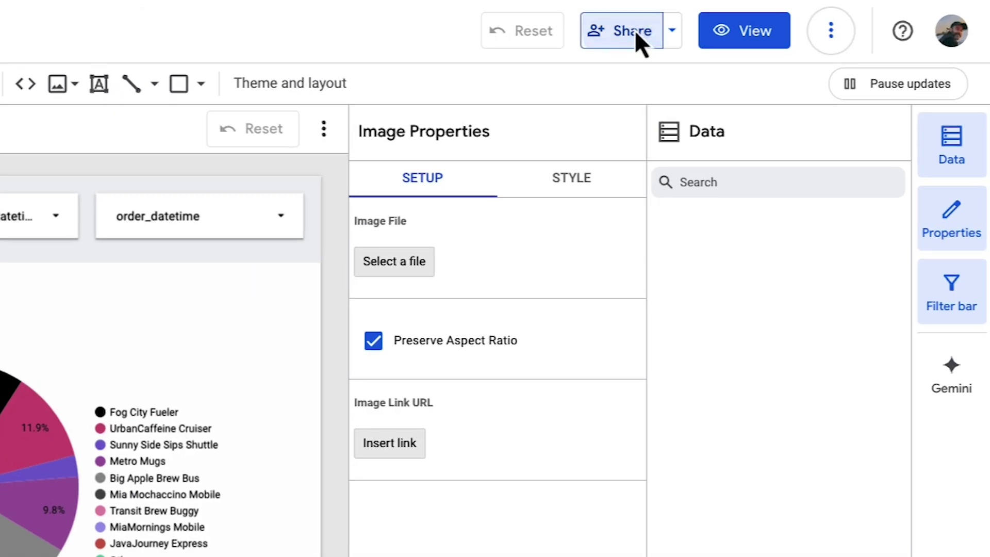
# Share the report by adding an invitee in the sharing settings.
pyautogui.click(784, 16)
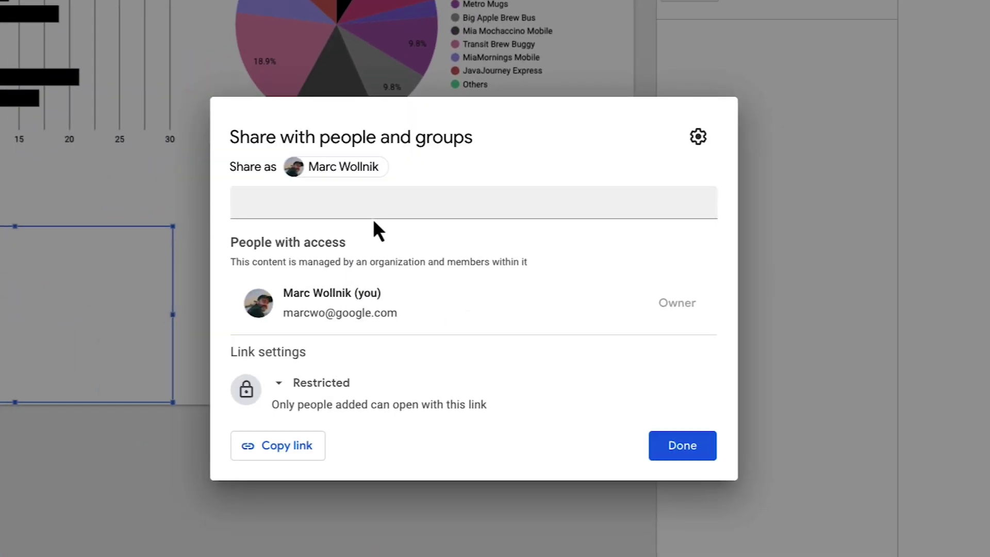
pyautogui.click(374, 211)
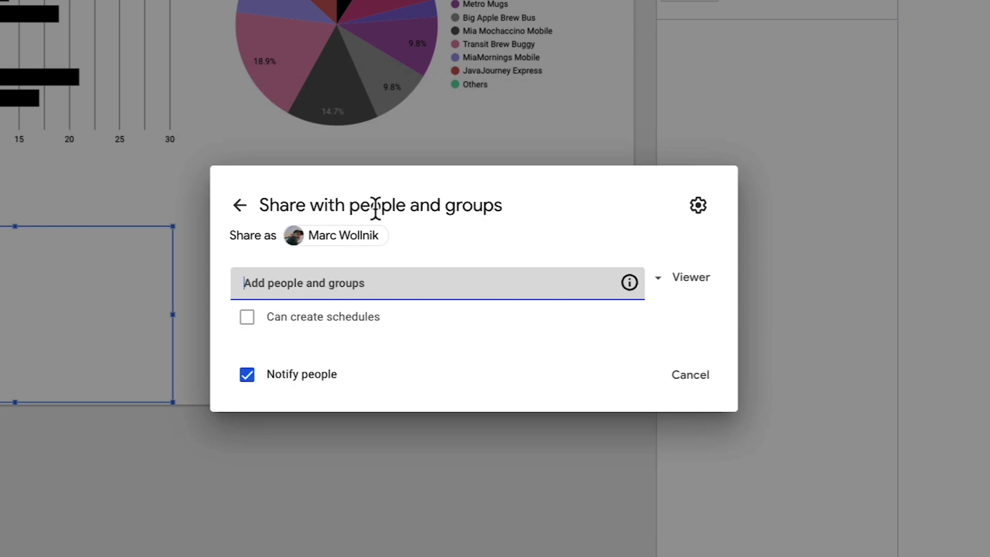
pyautogui.write('ani jain')
pyautogui.press('Return')
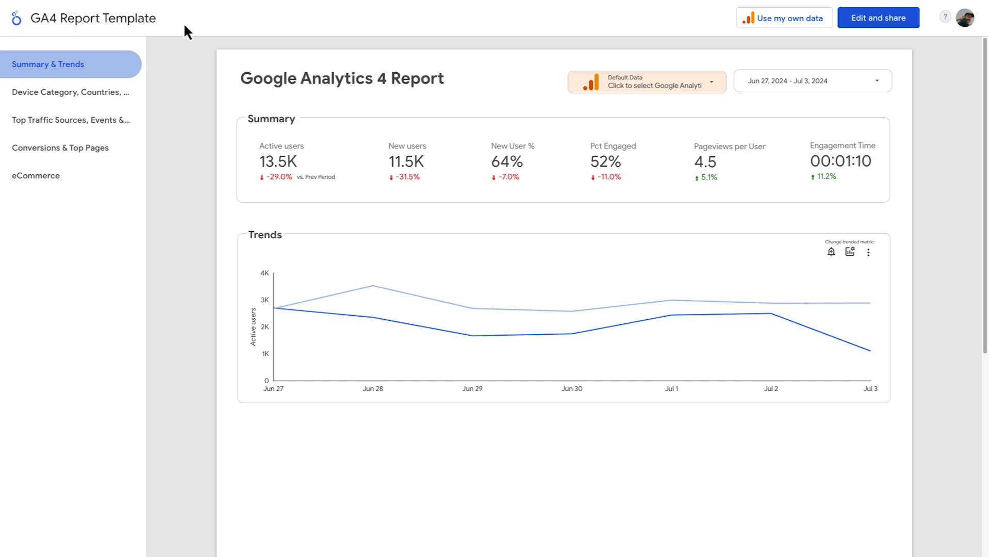
# Visit the device category and countries page, then the Looker Coffee Divisions page.
pyautogui.click(86, 93)
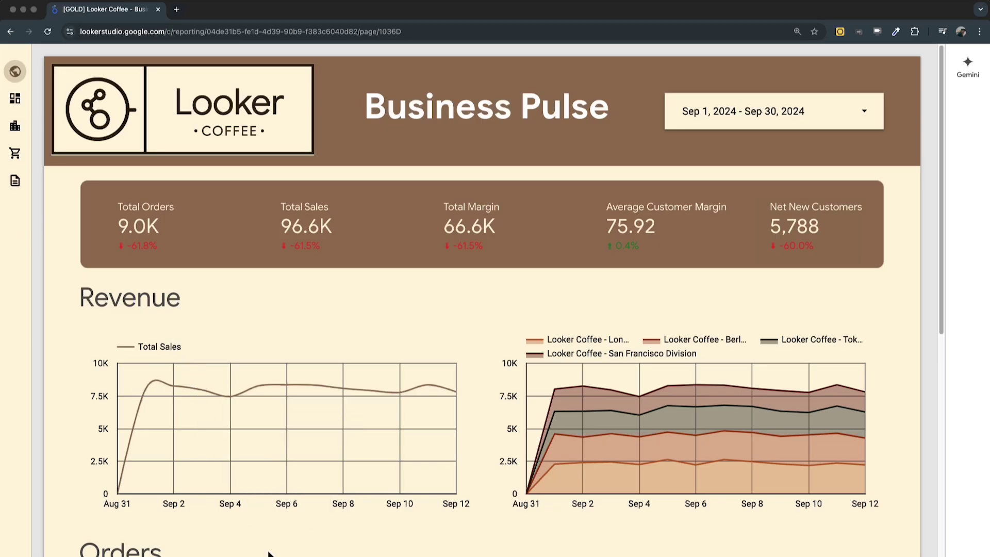
pyautogui.scroll(-5, 275, 552)
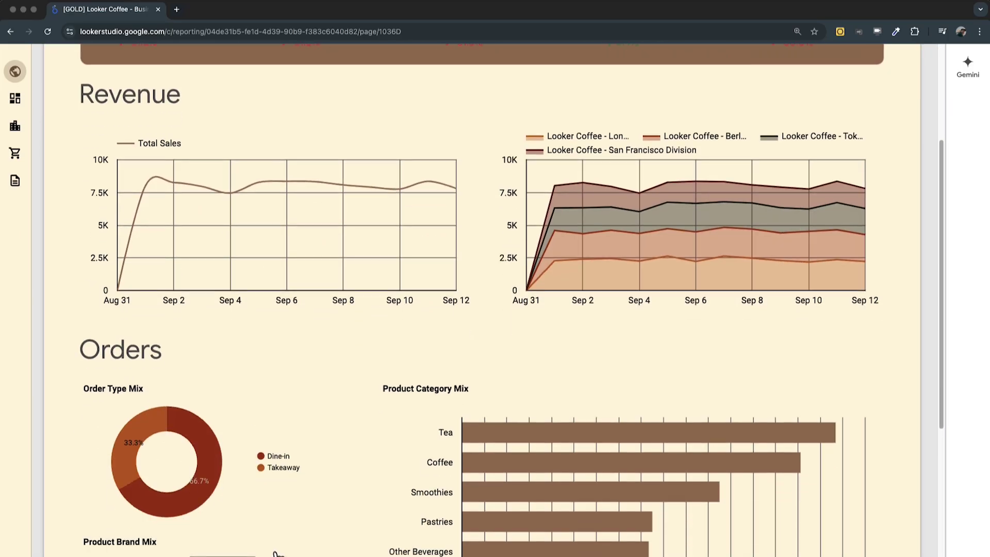
pyautogui.click(15, 98)
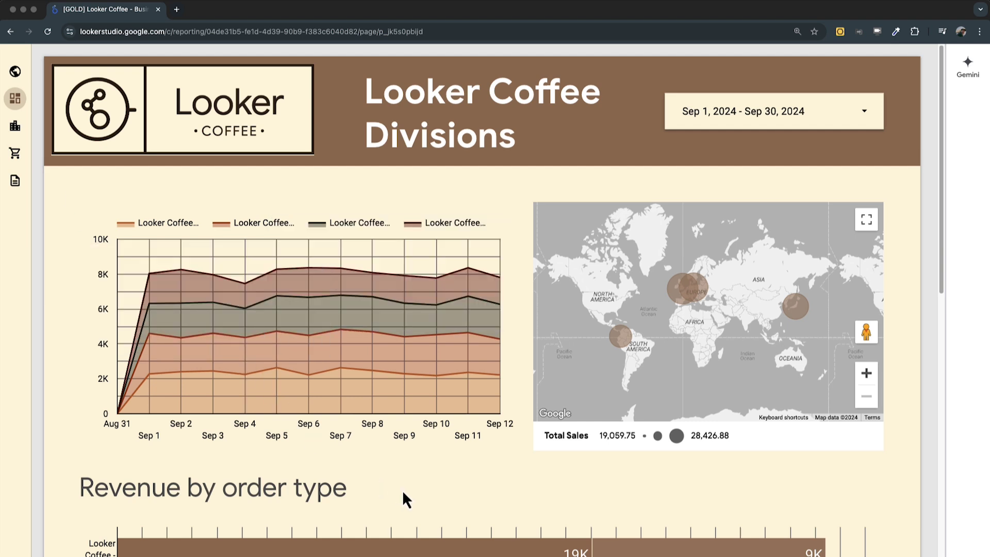